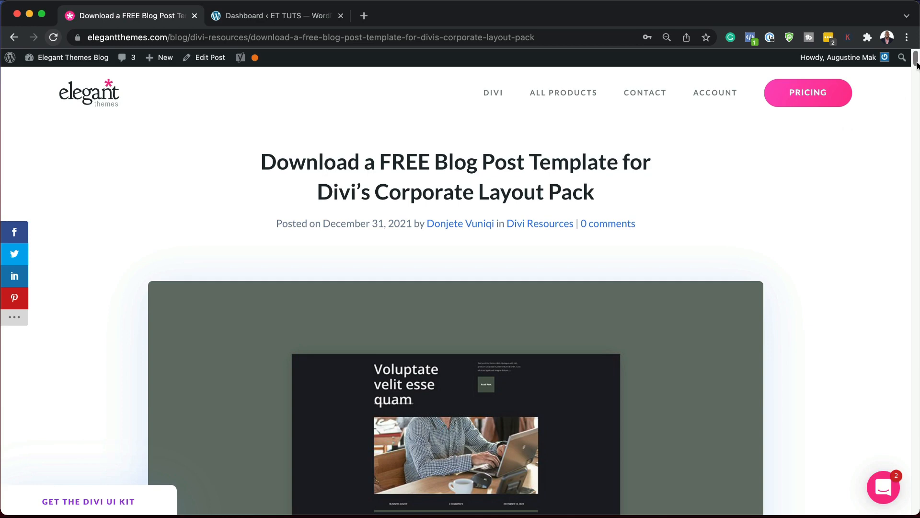
Go to the free download section for the Corporate blog post template in the Elegant Themes article
left_click_drag(917, 65, 918, 87)
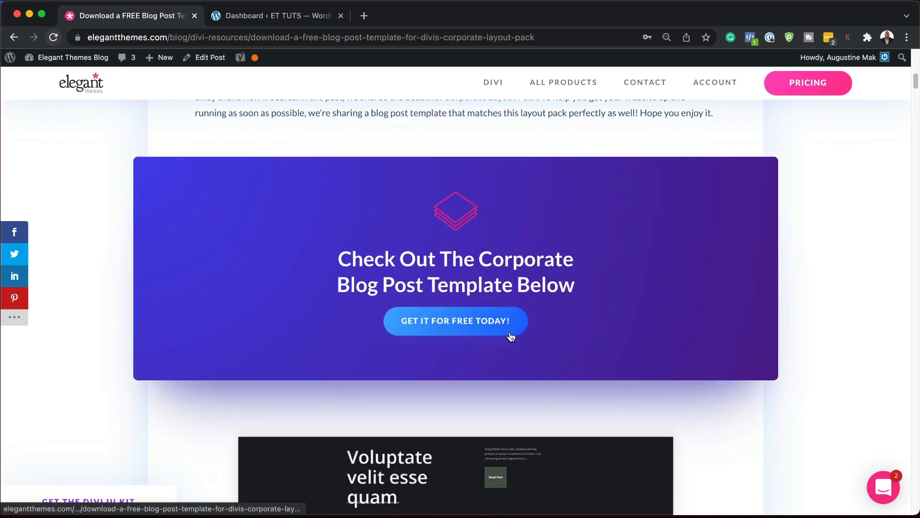
left_click(469, 326)
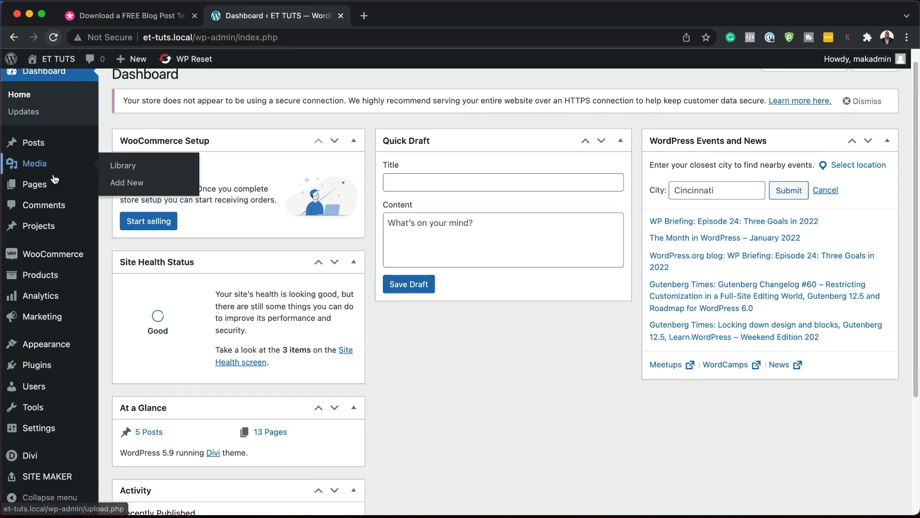
In the WordPress dashboard, open the Divi Theme Builder and bring up its template import options
scroll(44, 182, "down", 5)
mouse_move(33, 456)
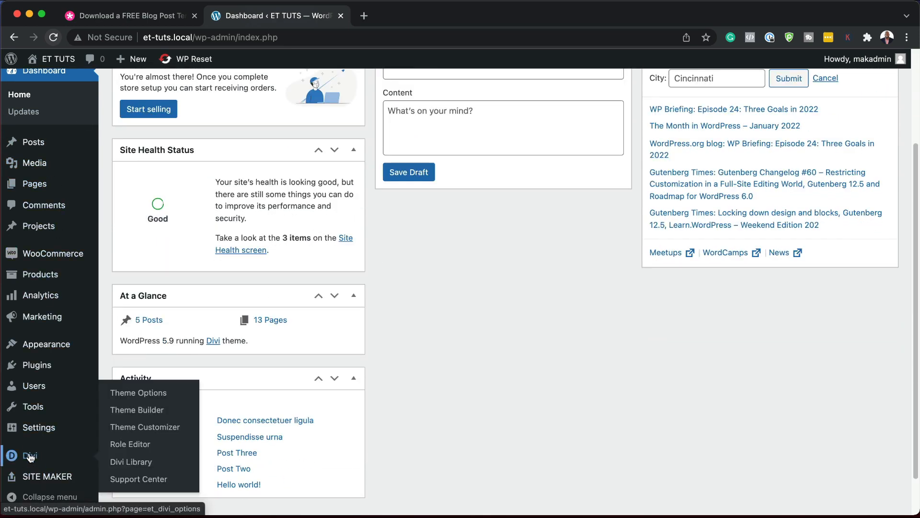
left_click(150, 411)
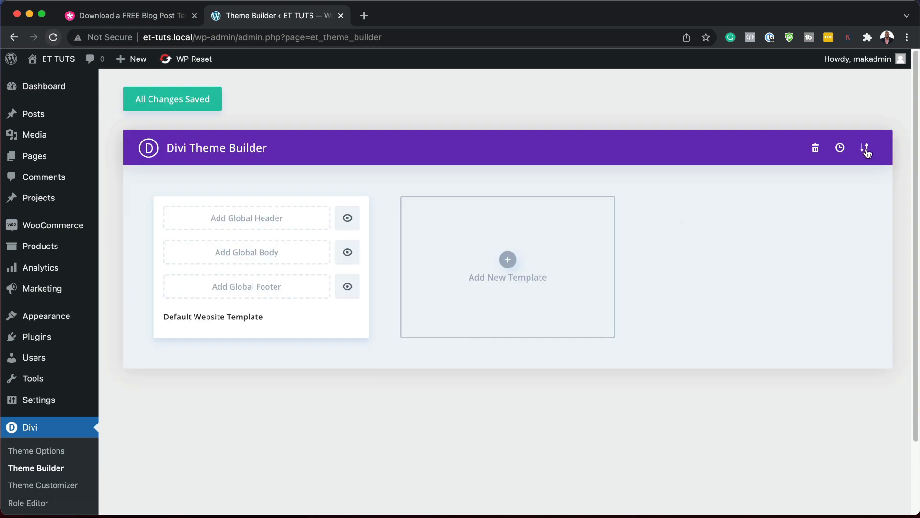
left_click(866, 149)
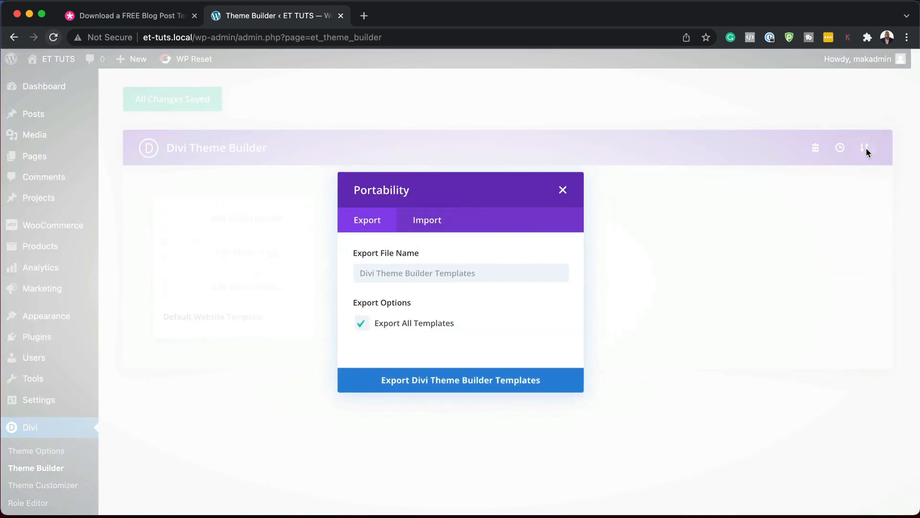
left_click(433, 228)
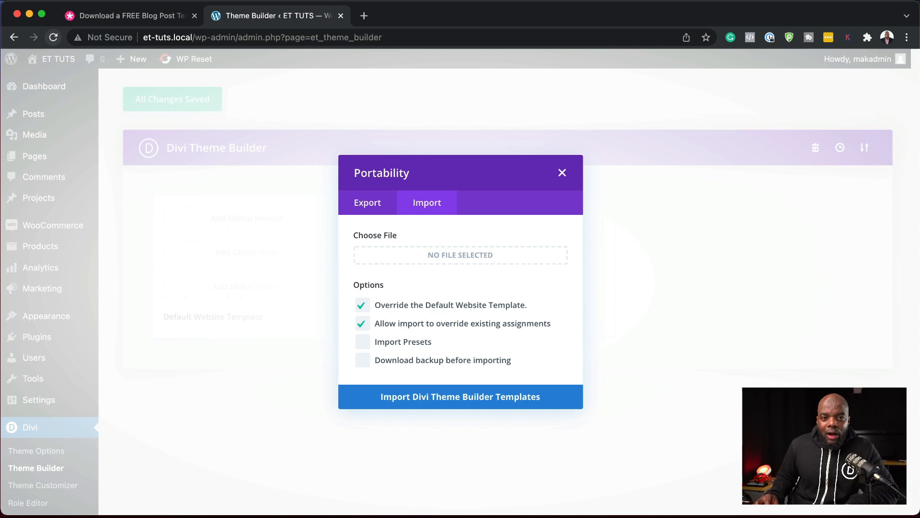
Import the file divi-corporate-blog-post-template.json as Theme Builder templates
left_click_drag(0, 290, 413, 420)
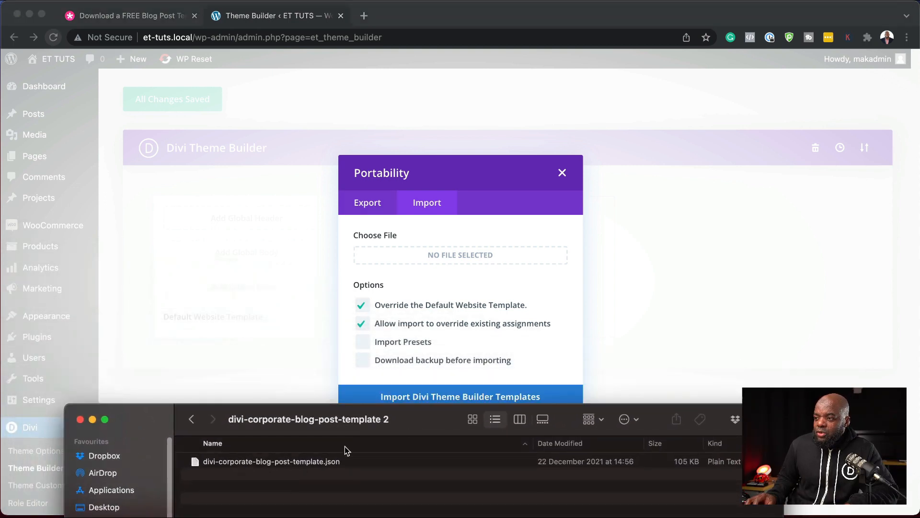
left_click_drag(195, 465, 428, 258)
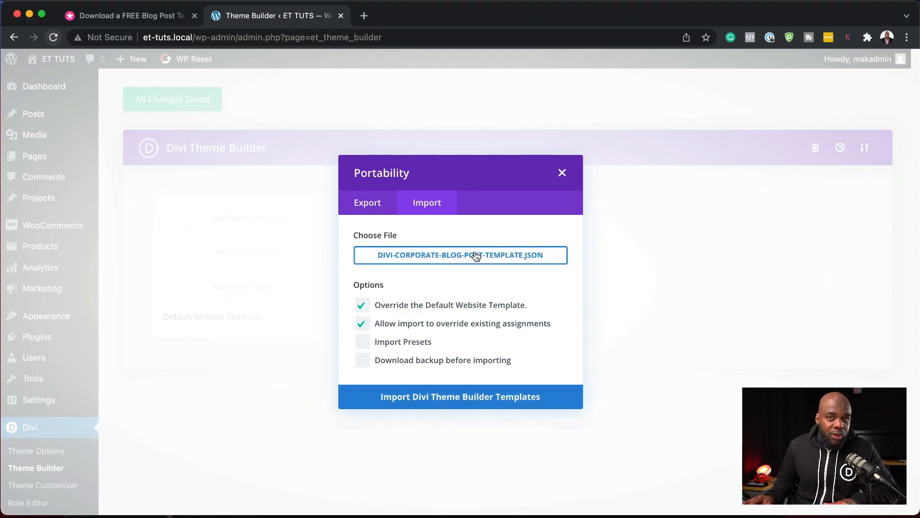
left_click(411, 398)
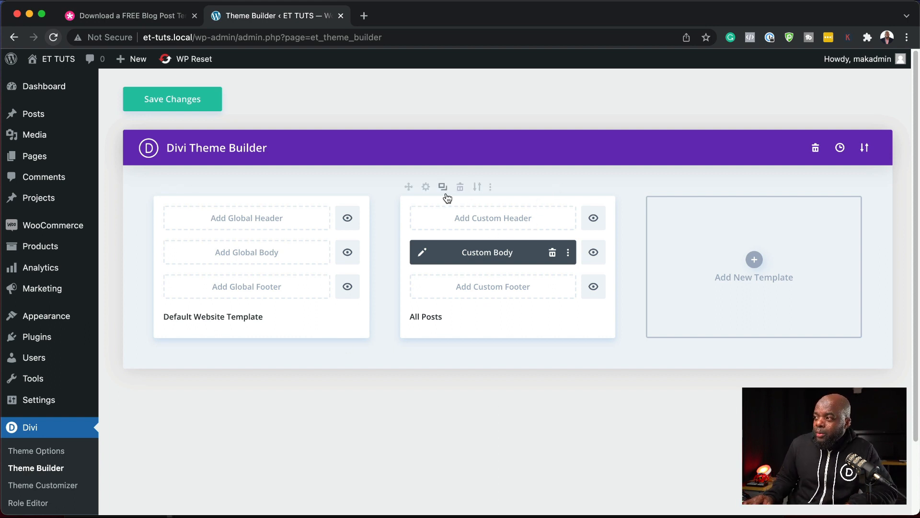
Duplicate the All Posts template and assign the copy to the specific post Donec consectetuer ligula
left_click(443, 187)
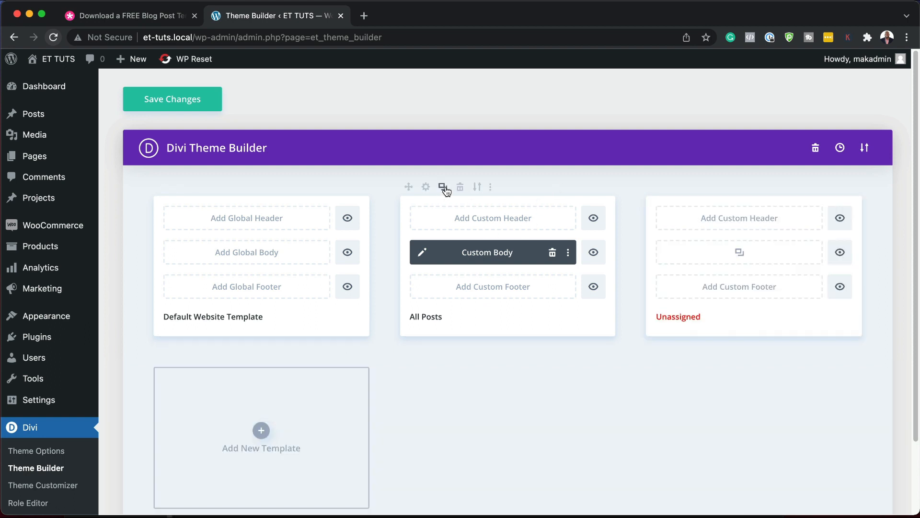
left_click(672, 187)
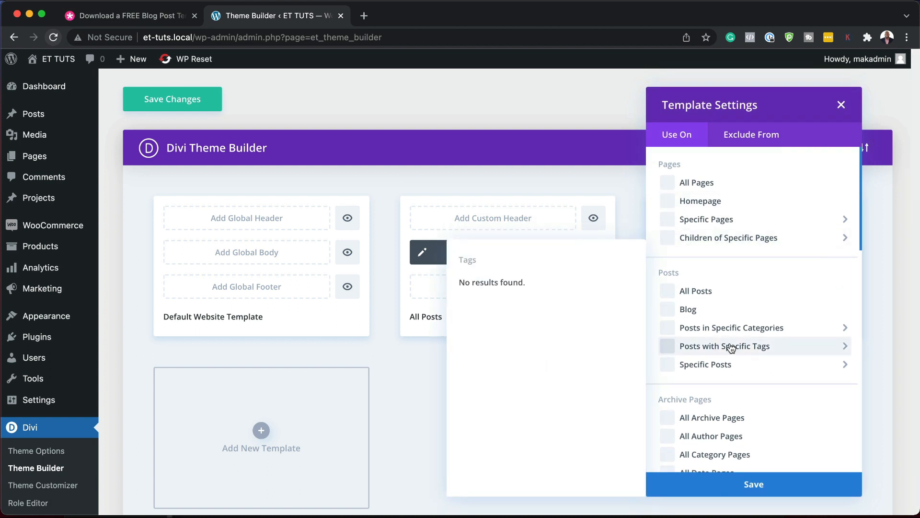
mouse_move(666, 368)
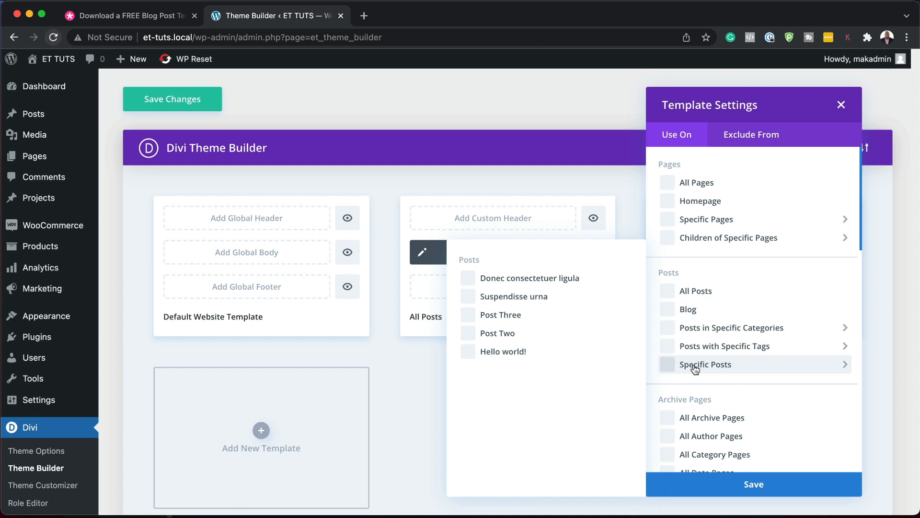
left_click(468, 279)
left_click(835, 496)
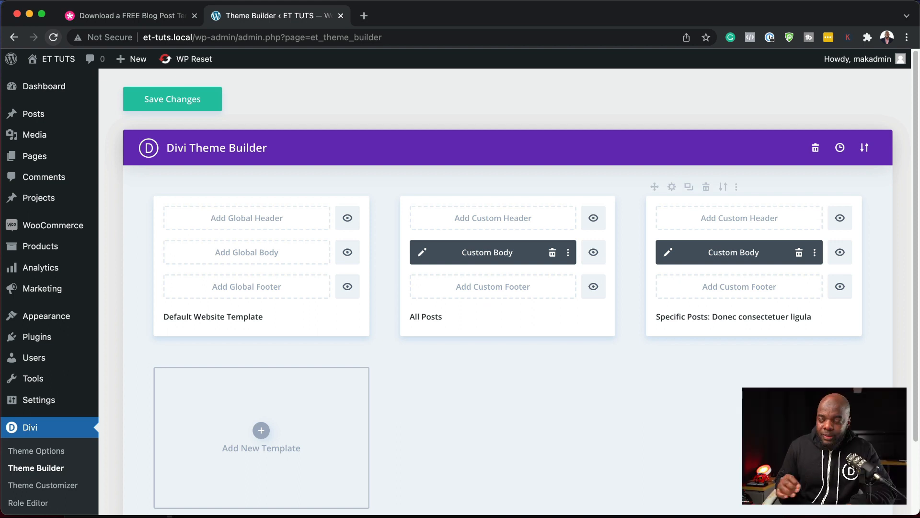
In the duplicated template's custom body, set the first section's background color to #871b11
left_click(669, 252)
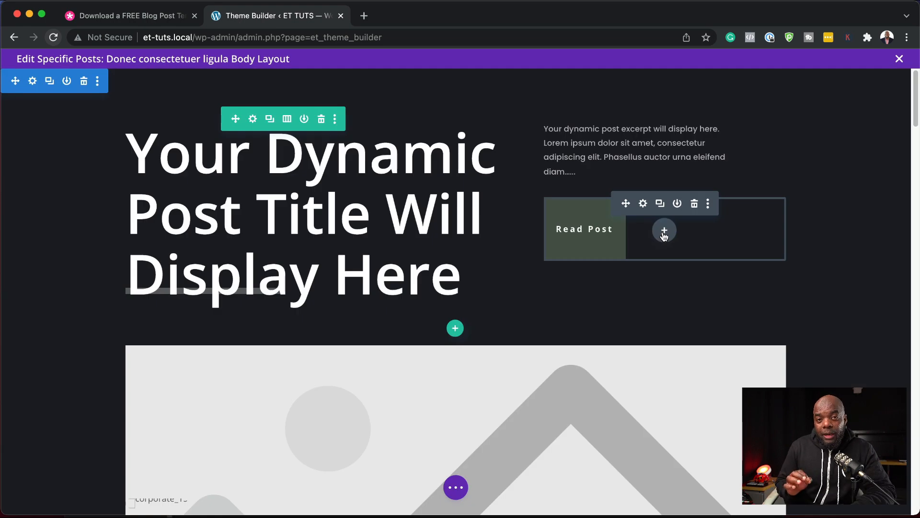
left_click(33, 81)
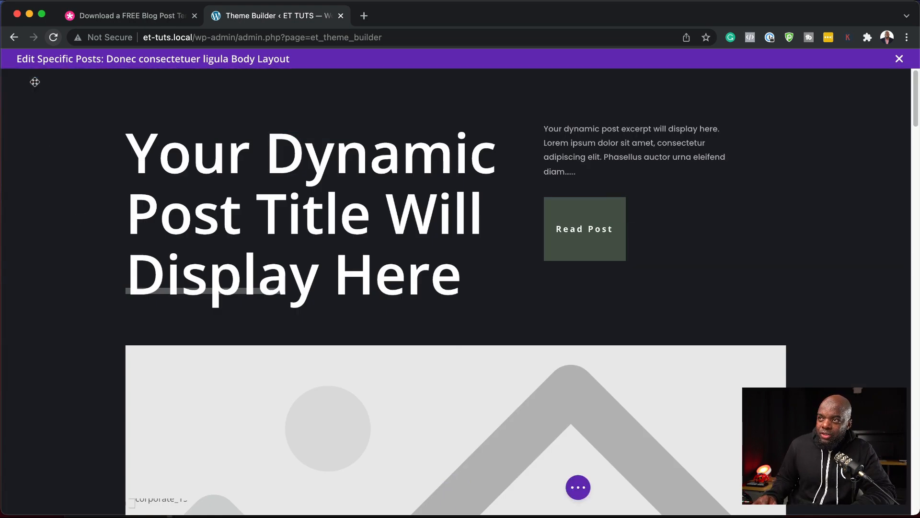
left_click(59, 224)
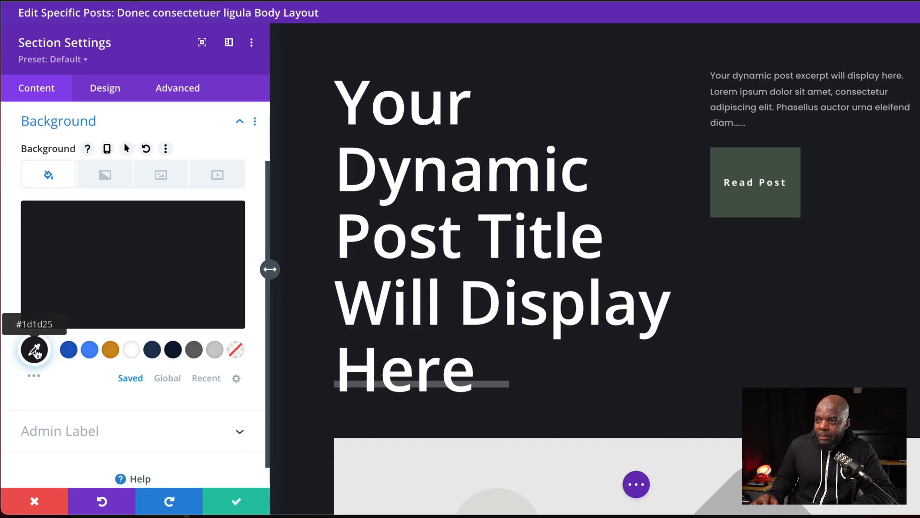
left_click(37, 353)
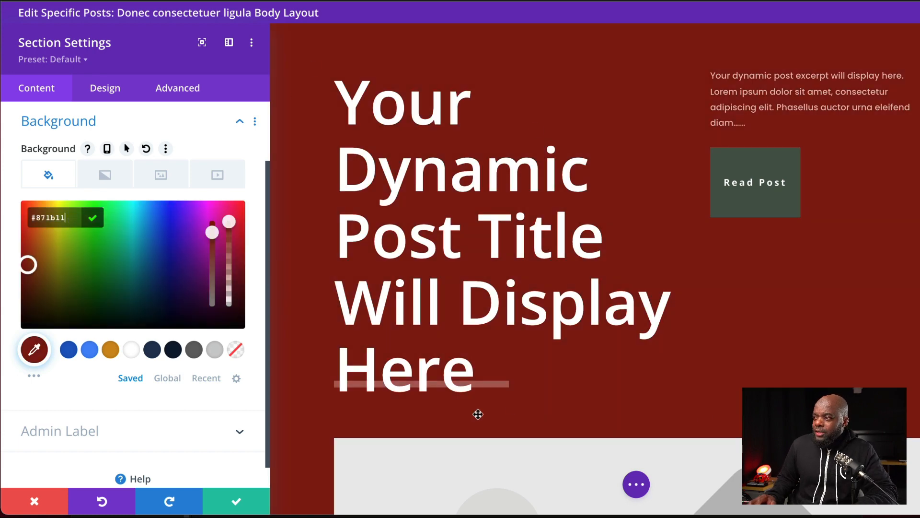
left_click(239, 505)
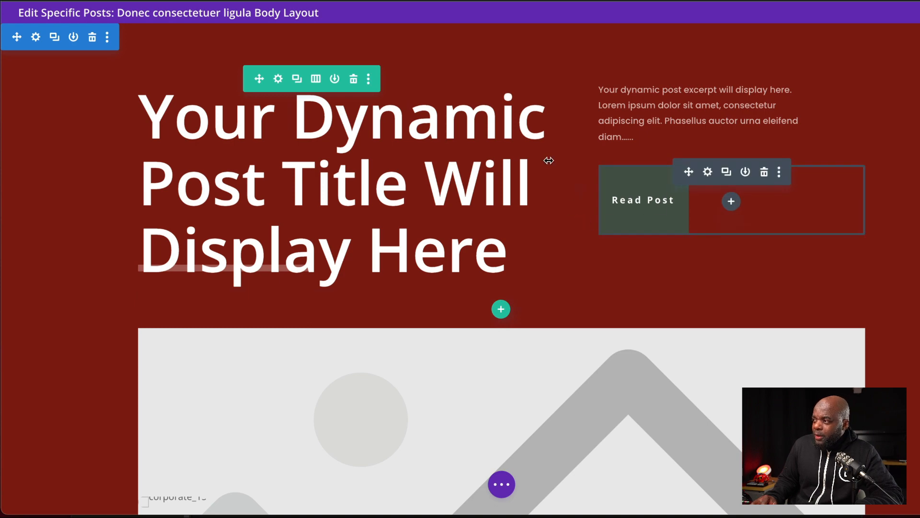
Set the Read Post button's background color to #000000
left_click(709, 173)
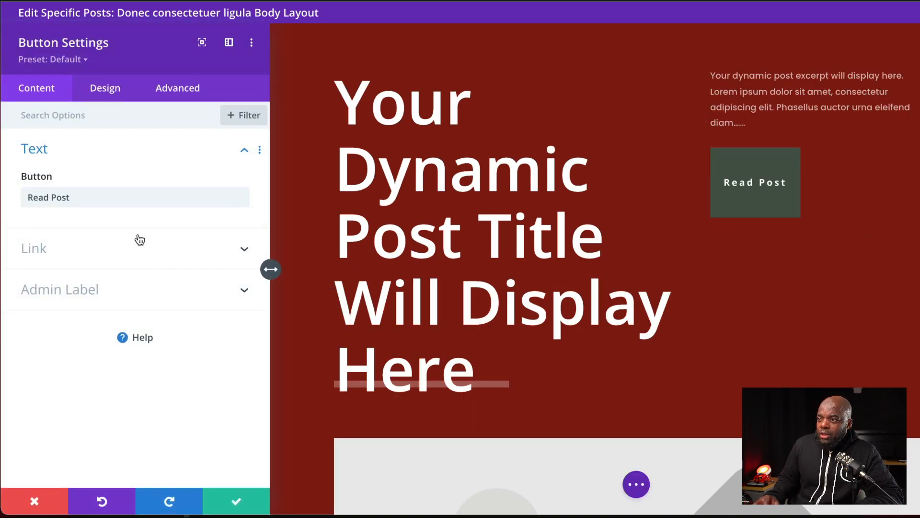
left_click(118, 92)
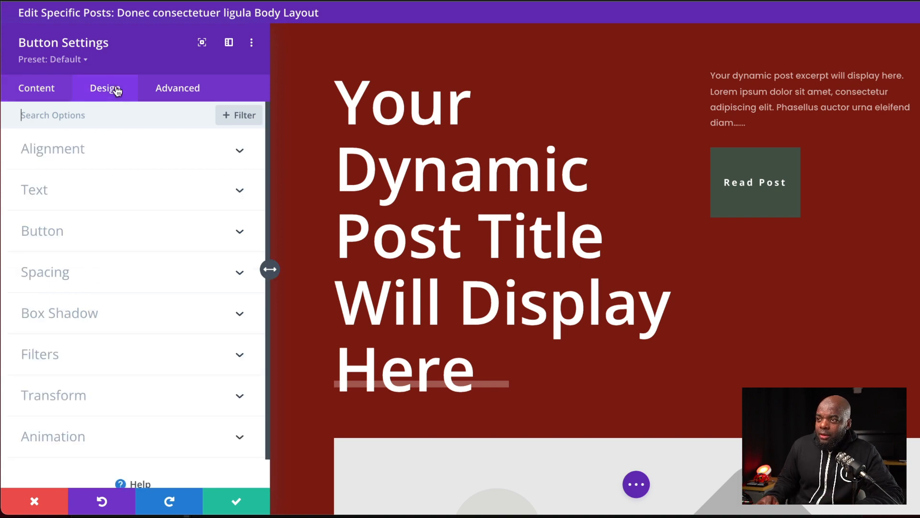
left_click(61, 235)
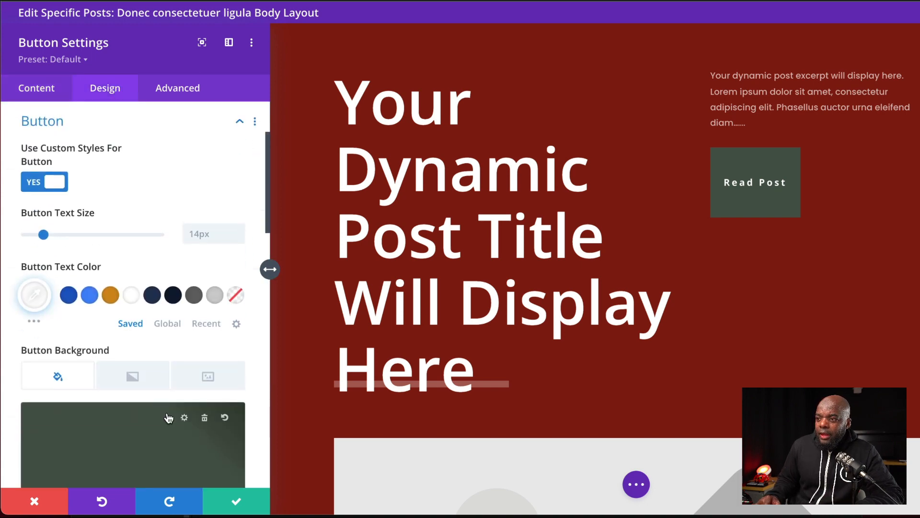
scroll(169, 417, "down", 2)
scroll(169, 417, "down", 1)
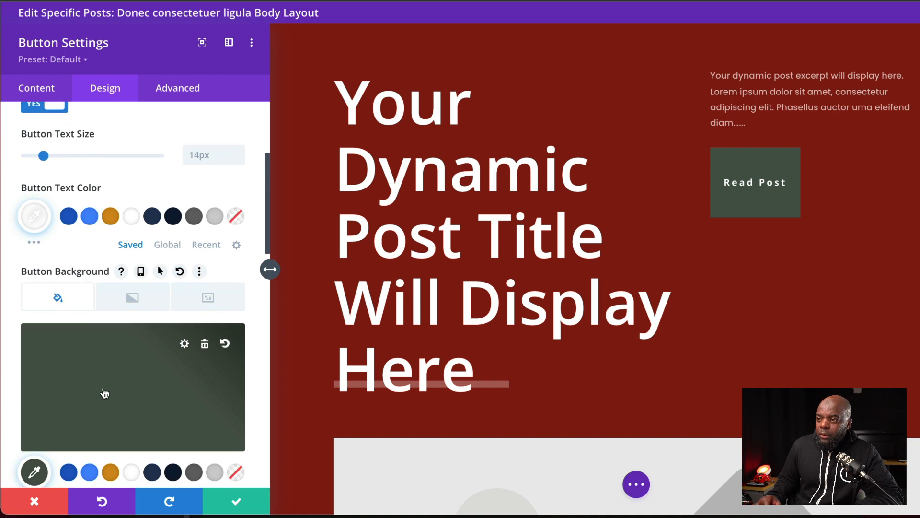
scroll(159, 437, "down", 1)
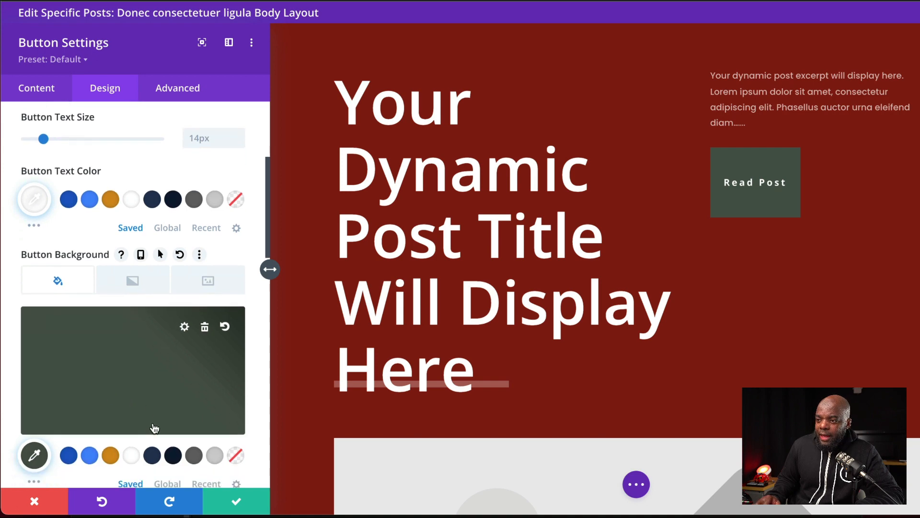
left_click(34, 446)
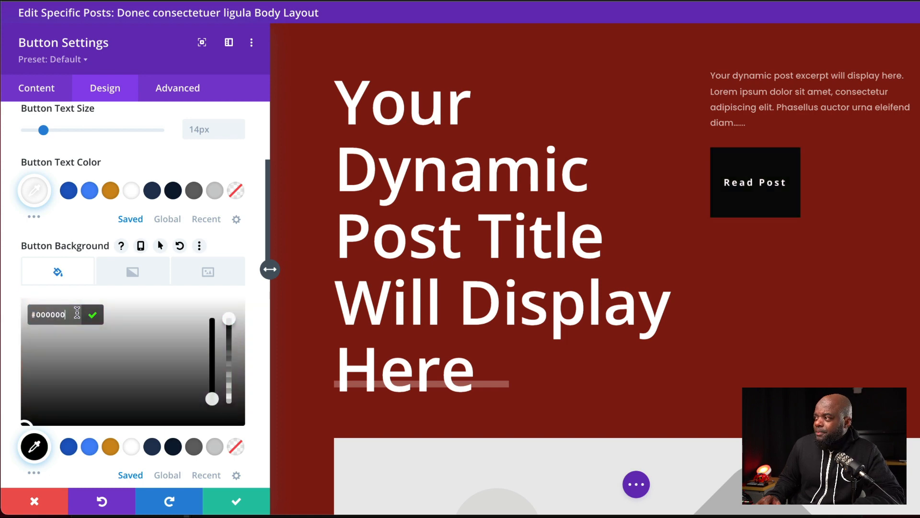
scroll(190, 366, "down", 2)
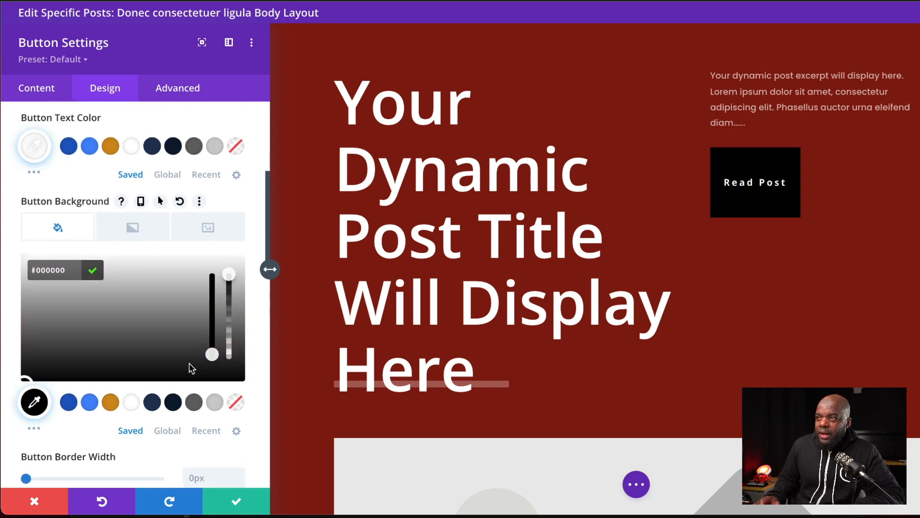
scroll(185, 355, "up", 2)
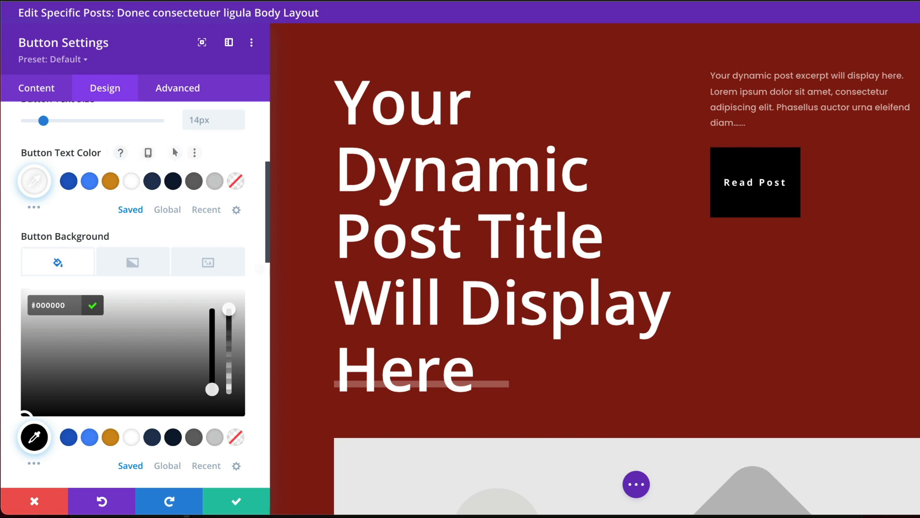
left_click(237, 501)
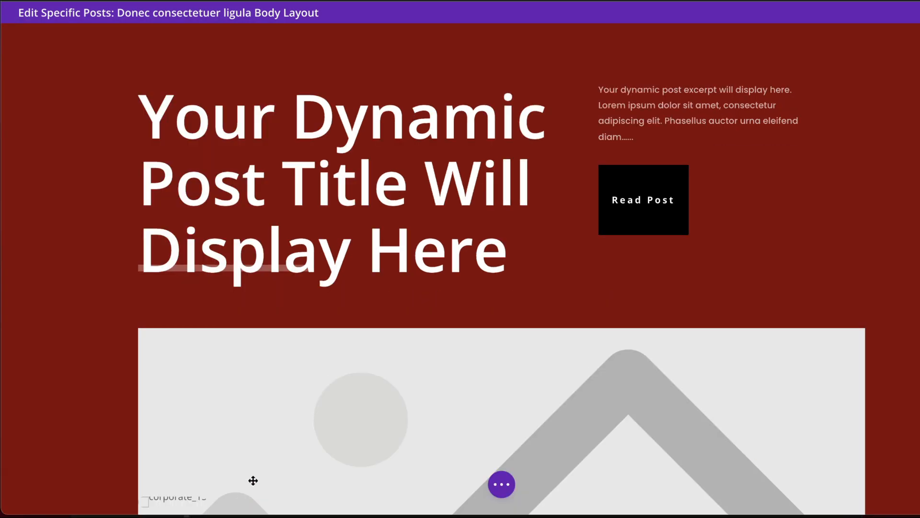
Open the bottom border settings of the row holding the categories, comments and date
scroll(251, 481, "down", 8)
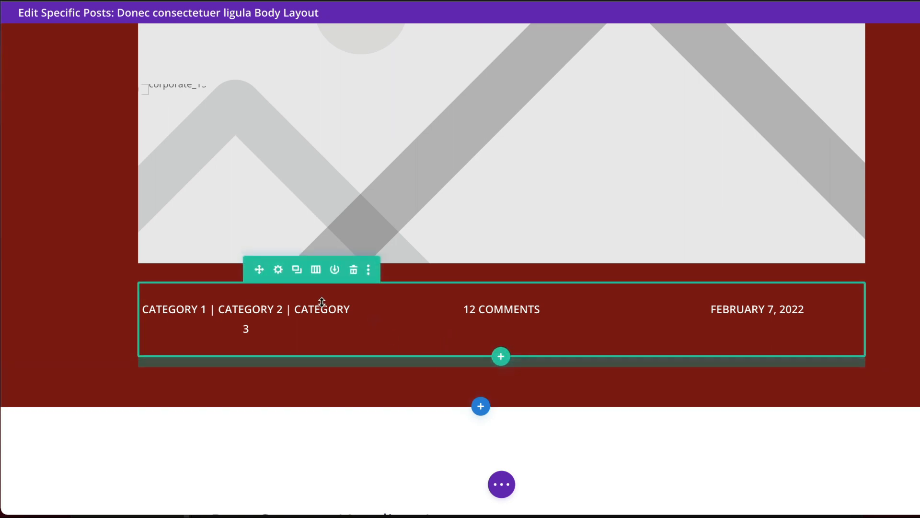
left_click(279, 271)
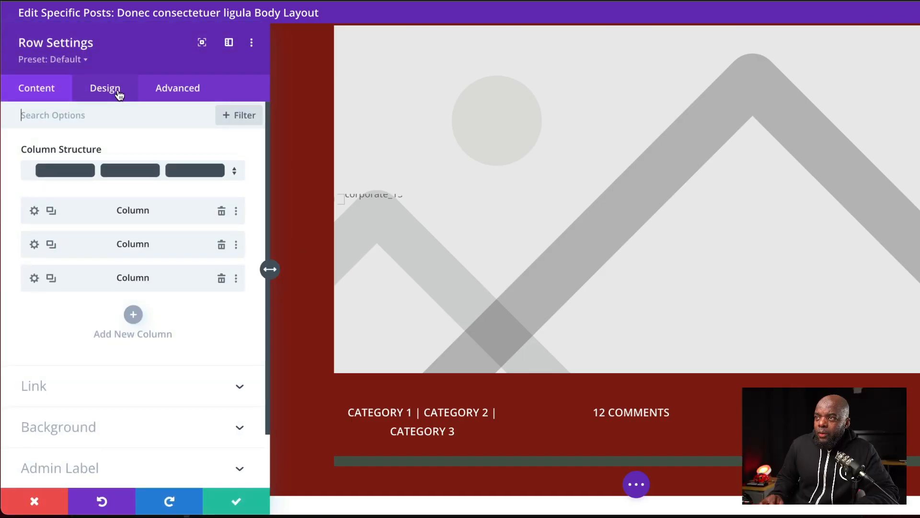
left_click(117, 91)
left_click(58, 232)
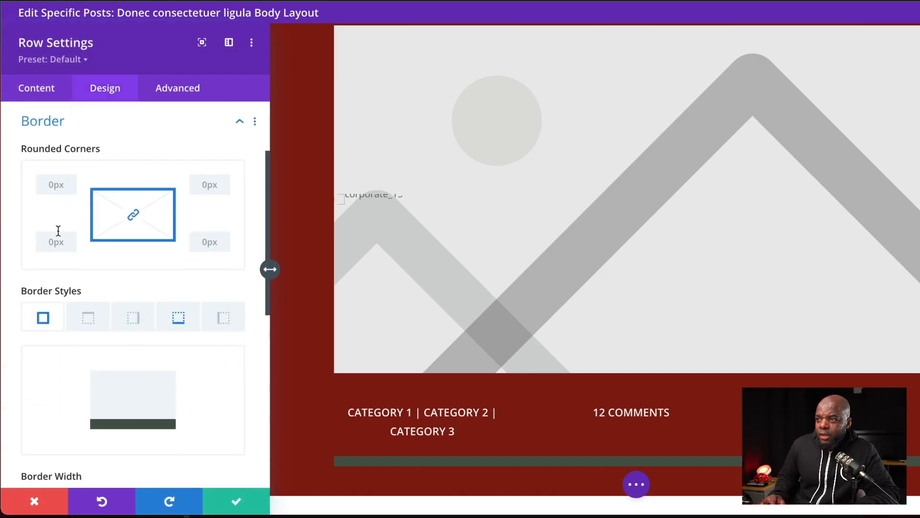
scroll(177, 295, "down", 1)
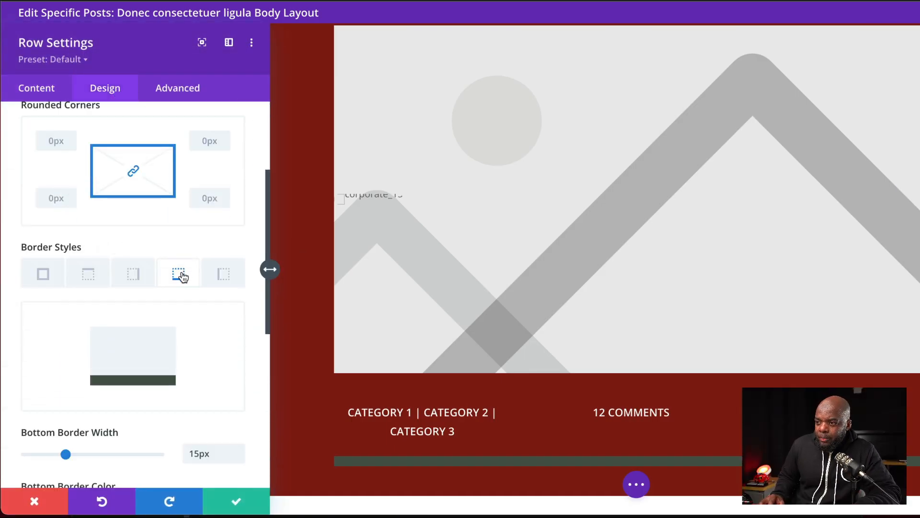
scroll(140, 387, "down", 3)
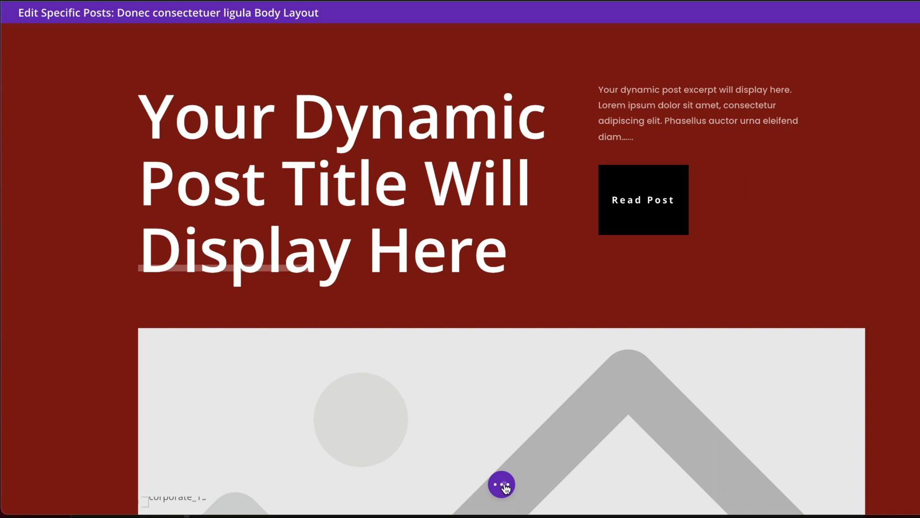
Duplicate the Donec consectetuer ligula template and assign the copy to the specific post Suspendisse urna
left_click(503, 485)
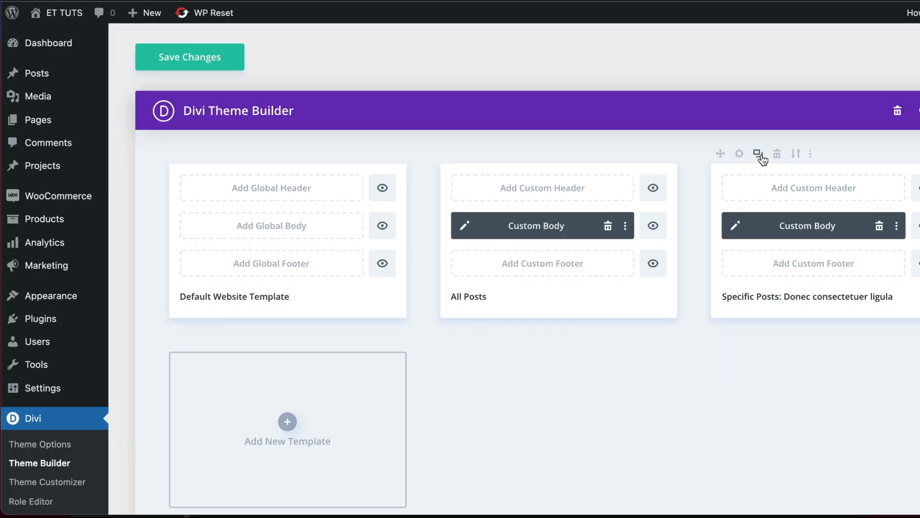
left_click(759, 155)
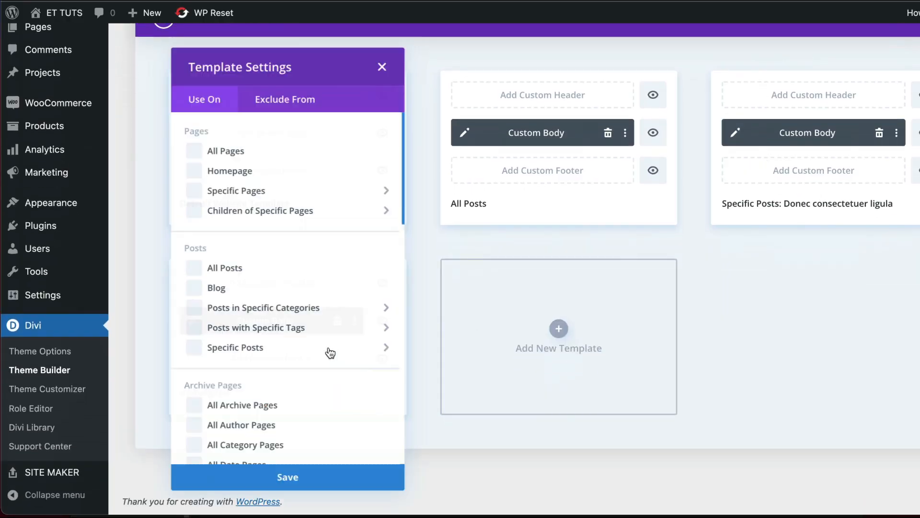
mouse_move(253, 344)
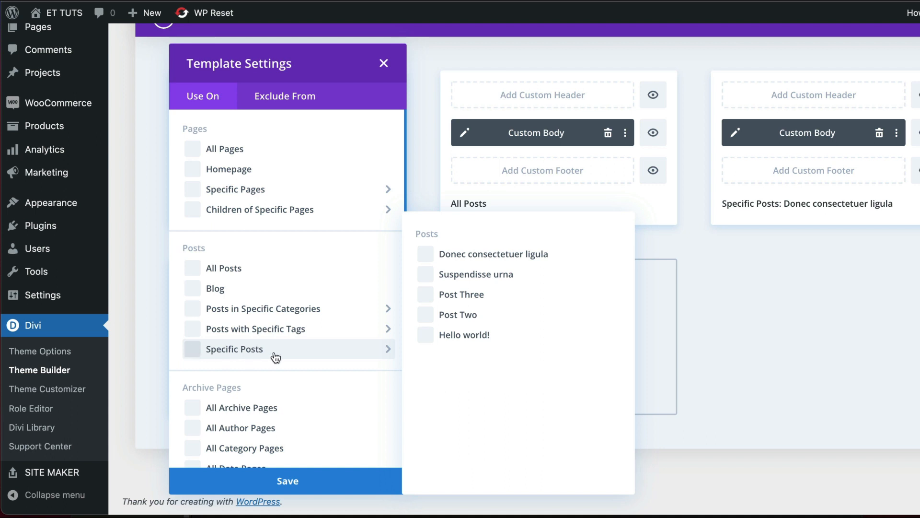
left_click(426, 275)
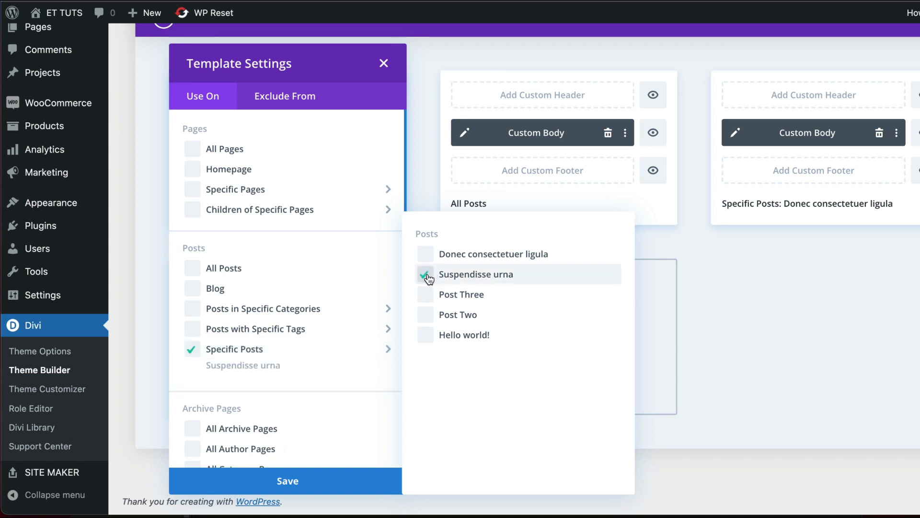
left_click(359, 486)
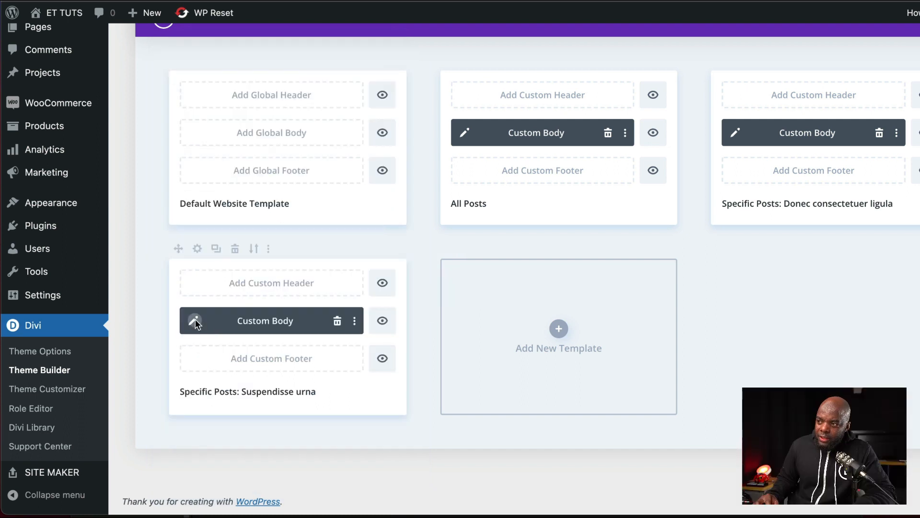
In the Suspendisse urna template's custom body, set the first section's background color to #04307c and give the Read Post button a white background
left_click(195, 322)
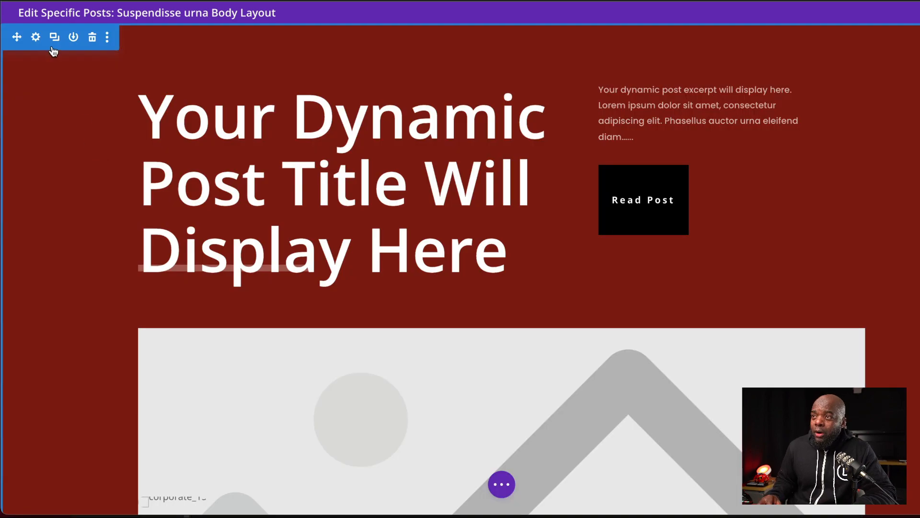
left_click(37, 40)
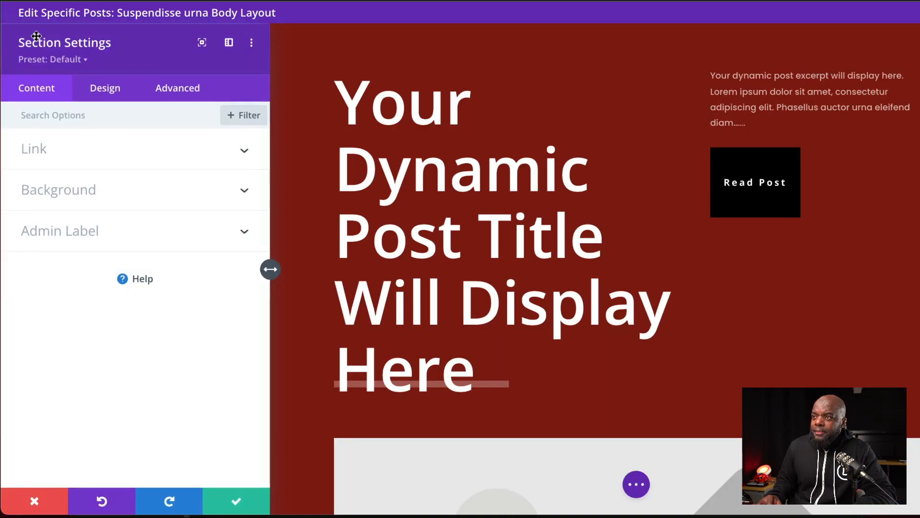
left_click(70, 190)
left_click(35, 348)
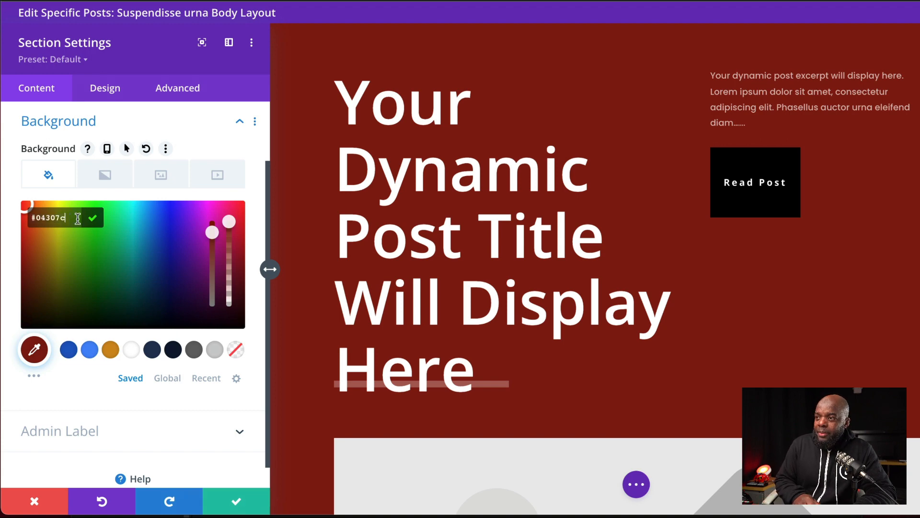
key("Return")
left_click(236, 501)
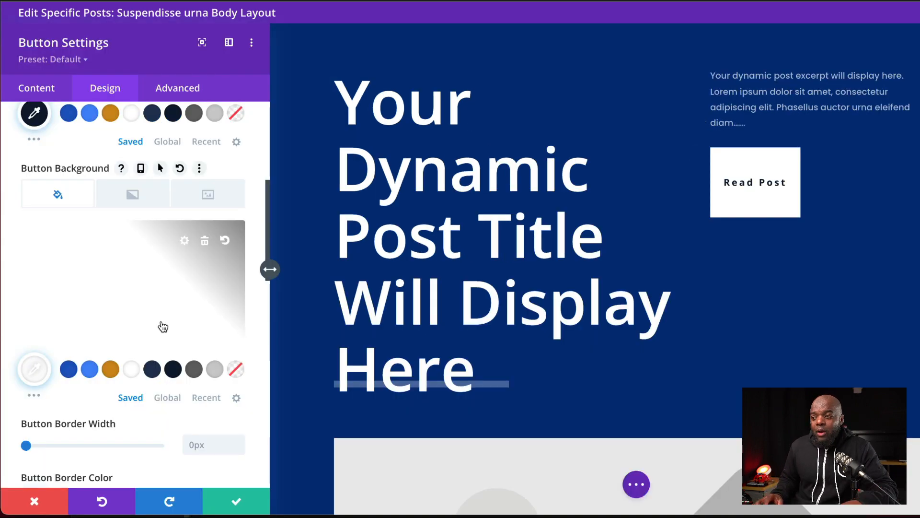
left_click(240, 501)
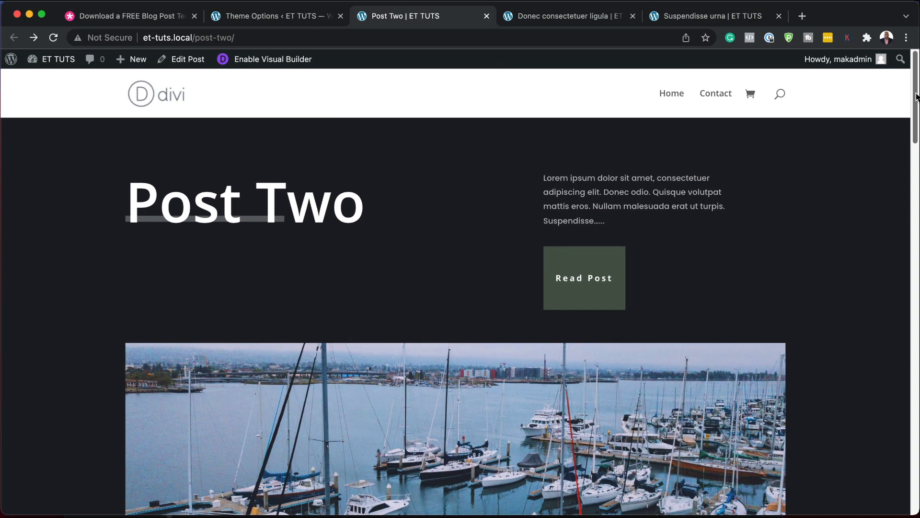
Review the template design on the live Post Two, Donec consectetuer ligula and Suspendisse urna posts
scroll(812, 240, "down", 2)
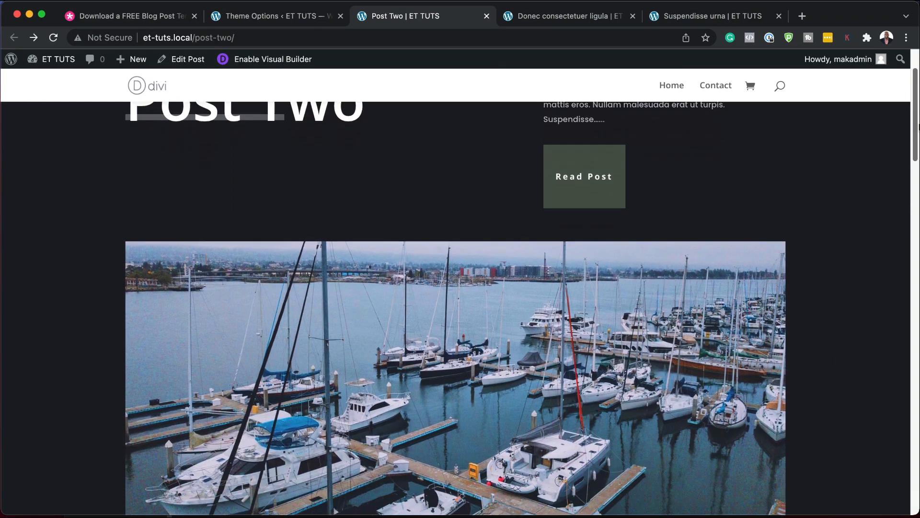
left_click_drag(918, 126, 877, 334)
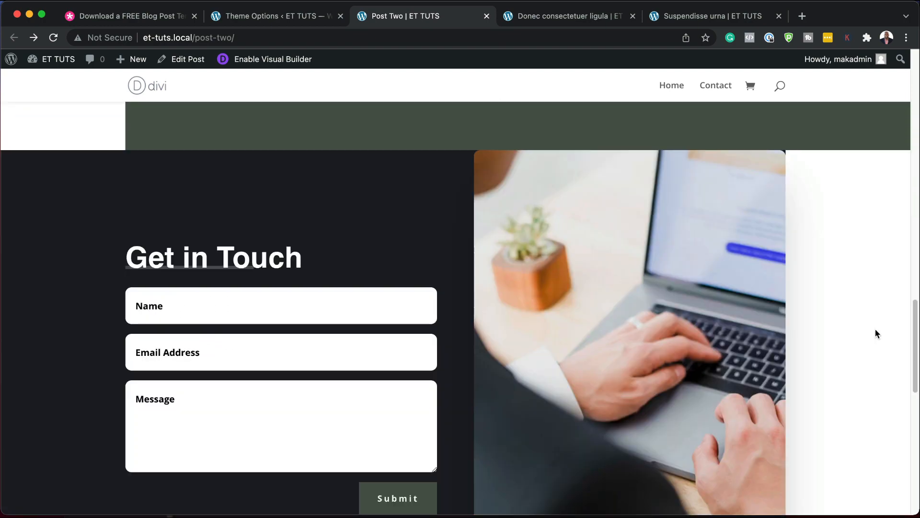
left_click(574, 17)
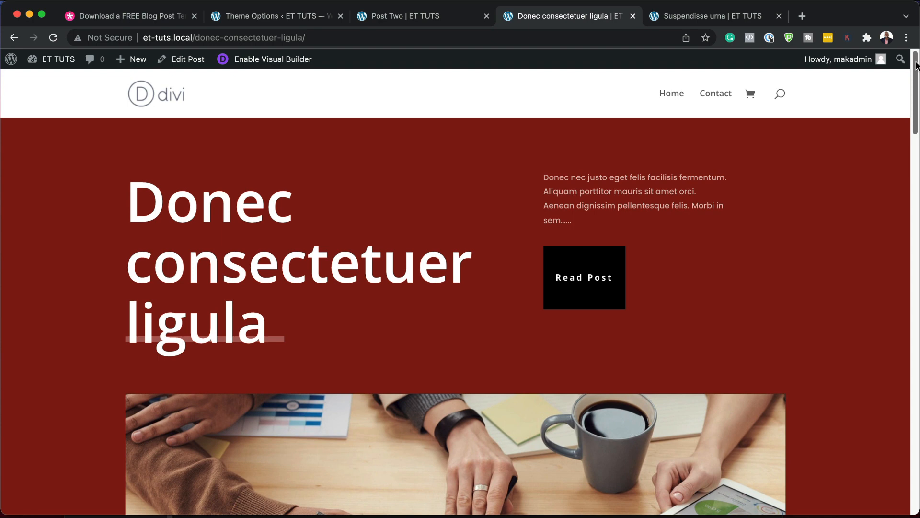
left_click_drag(917, 65, 918, 148)
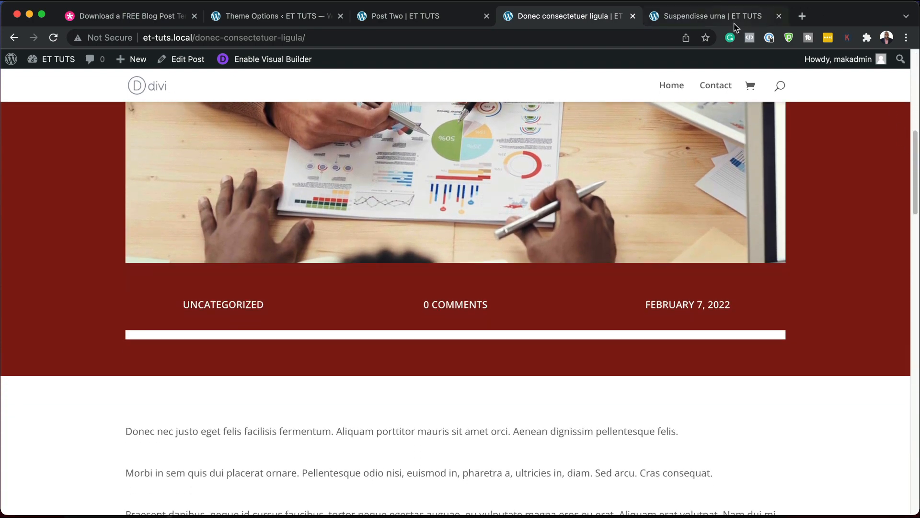
left_click(733, 18)
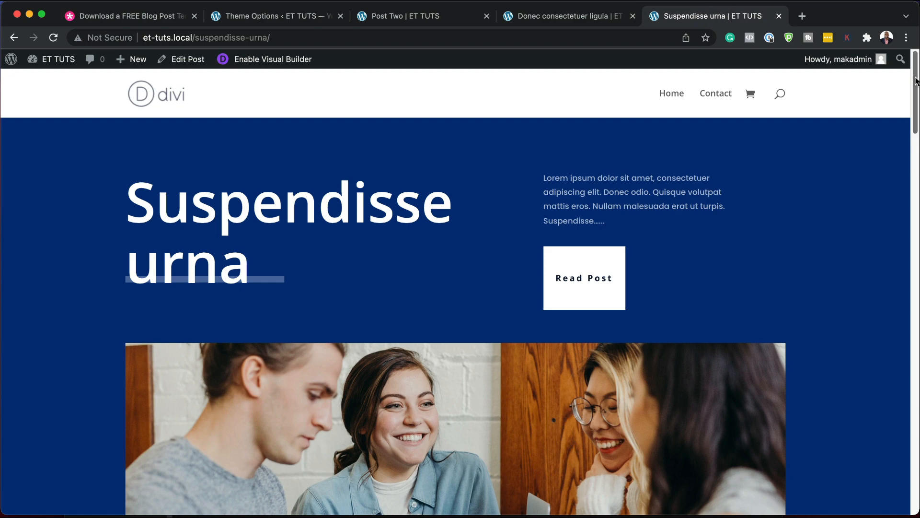
left_click_drag(917, 81, 917, 135)
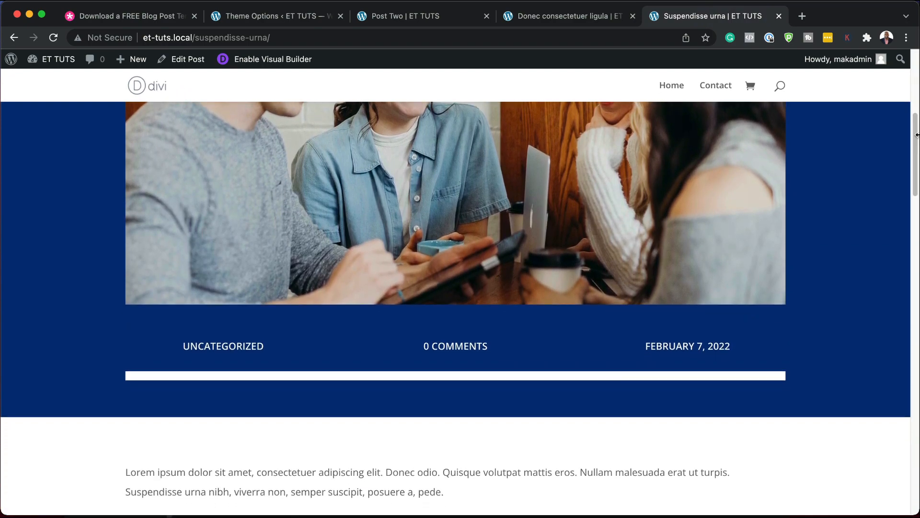